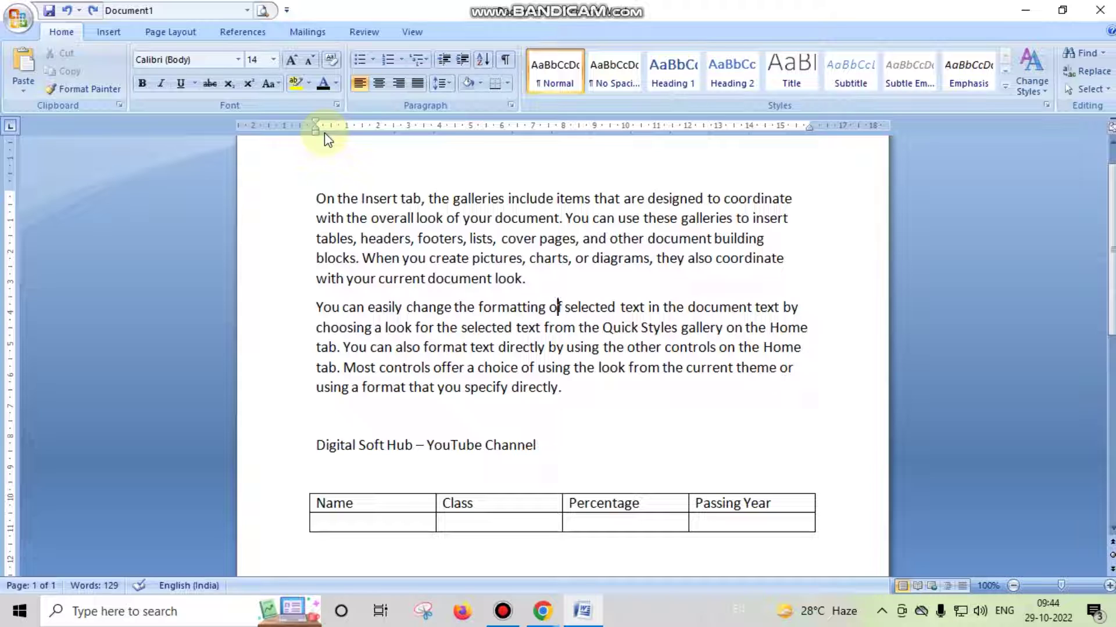
Step: After browsing the Shading and More Colors pickers, choose Yellow as the Text Highlight Color
{"action": "left_click", "coordinate": [309, 88]}
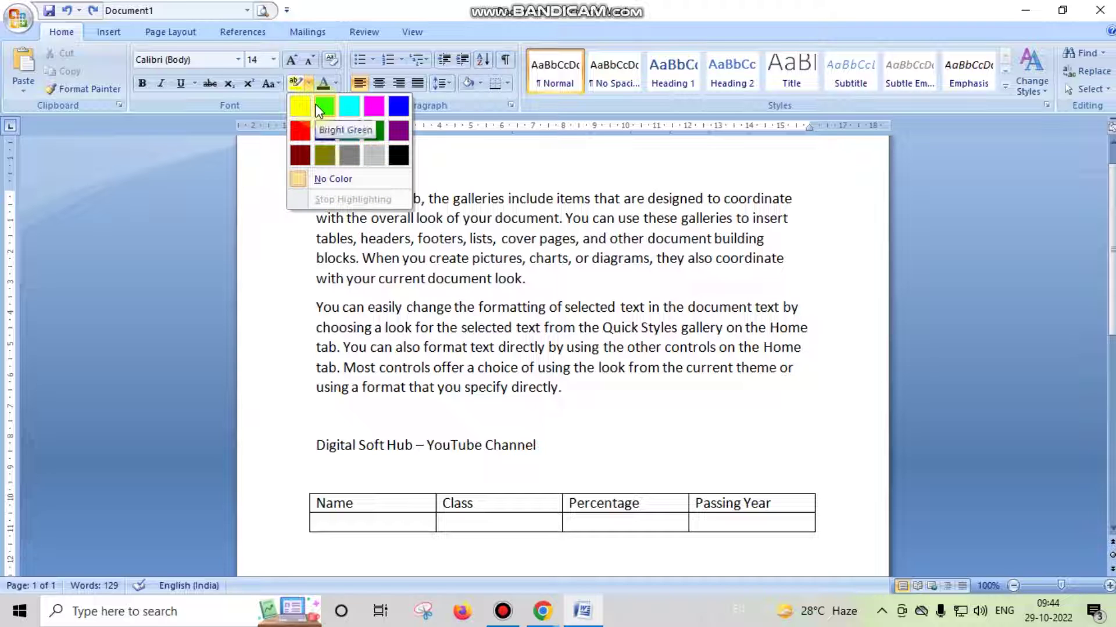
{"action": "left_click", "coordinate": [482, 85]}
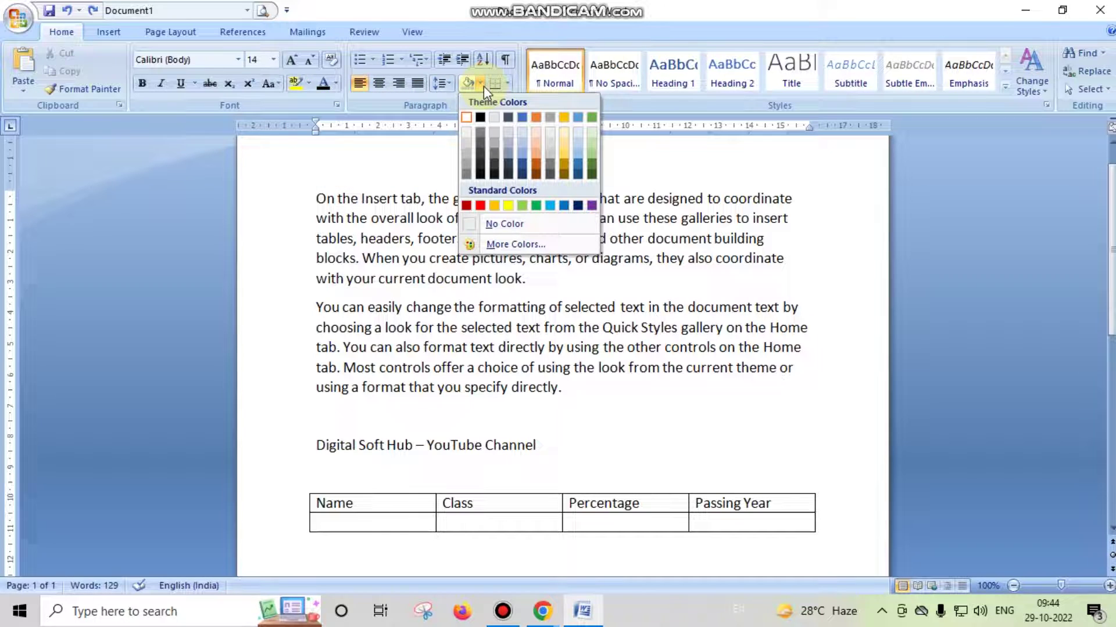
{"action": "left_click", "coordinate": [511, 244]}
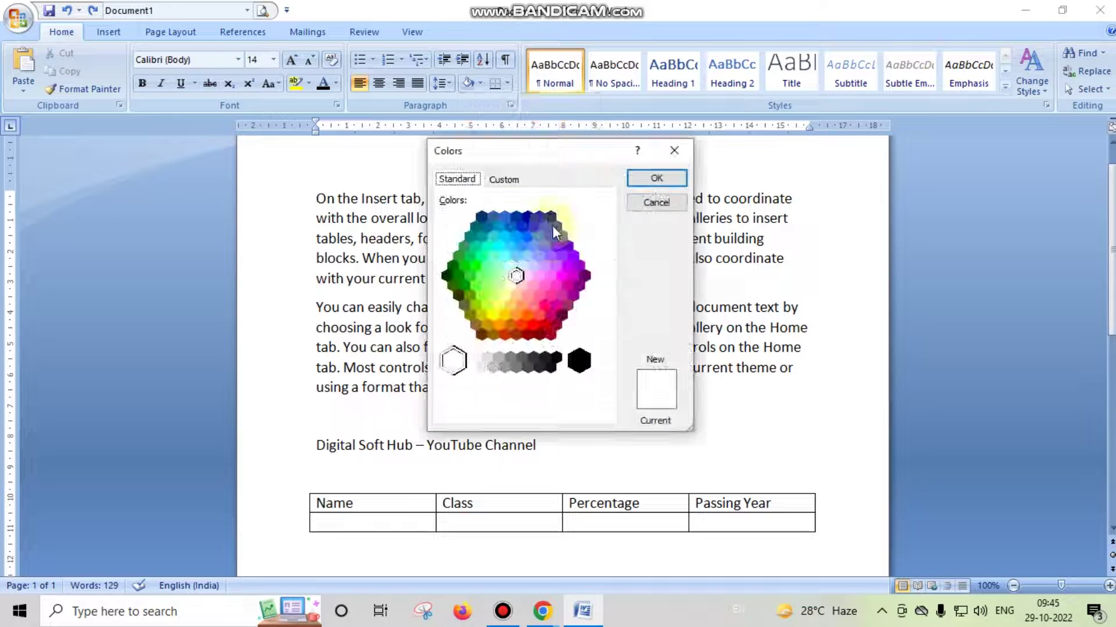
{"action": "left_click", "coordinate": [674, 149]}
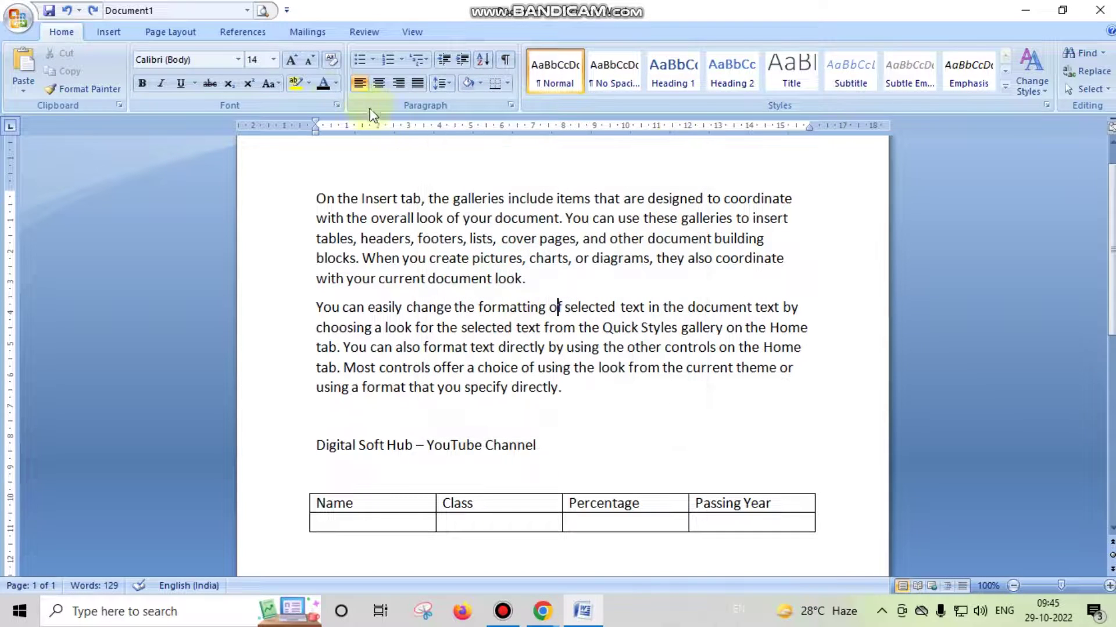
{"action": "left_click", "coordinate": [309, 83]}
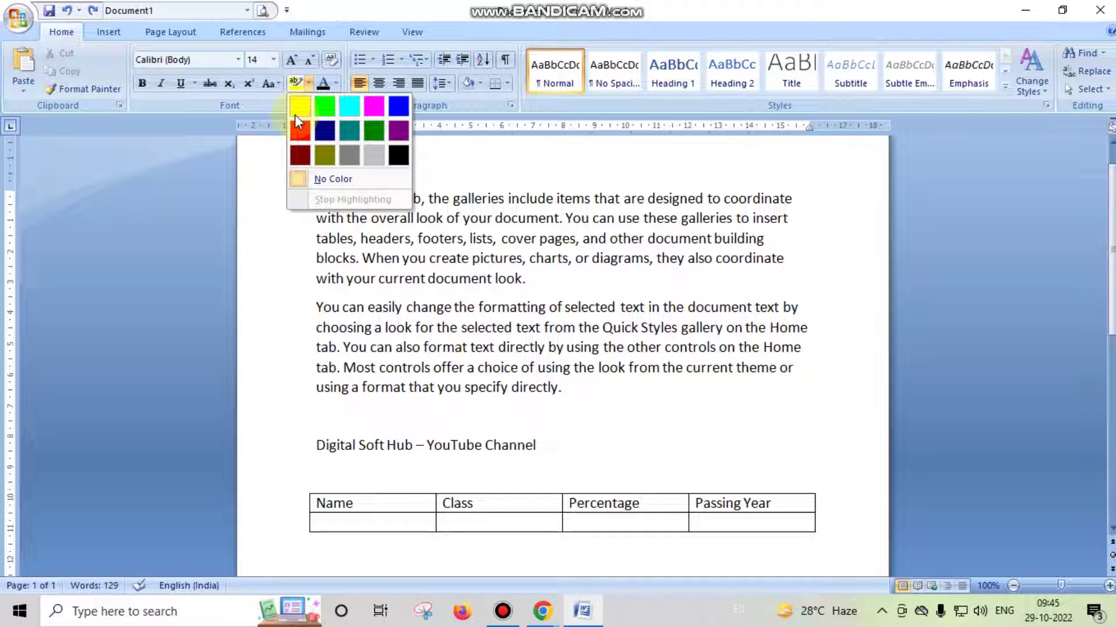
{"action": "left_click", "coordinate": [295, 114]}
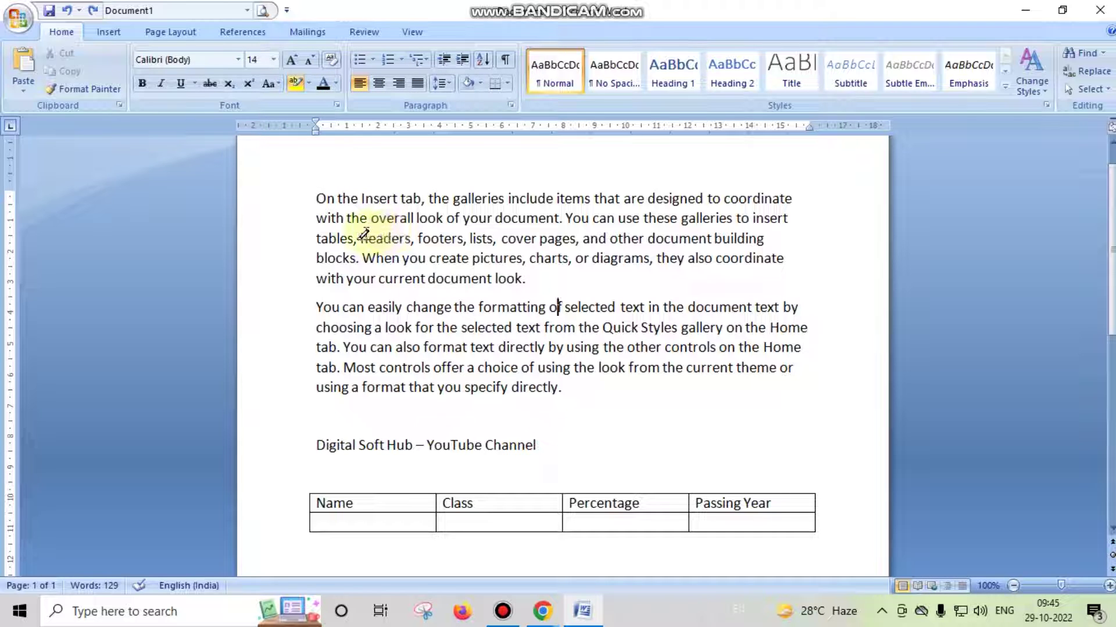
Step: Highlight ', footers, li' in the first paragraph yellow, then choose Stop Highlighting
{"action": "mouse_move", "coordinate": [410, 239]}
{"action": "left_mouse_down"}
{"action": "mouse_move", "coordinate": [466, 219]}
{"action": "mouse_move", "coordinate": [459, 239]}
{"action": "mouse_move", "coordinate": [477, 239]}
{"action": "left_mouse_up"}
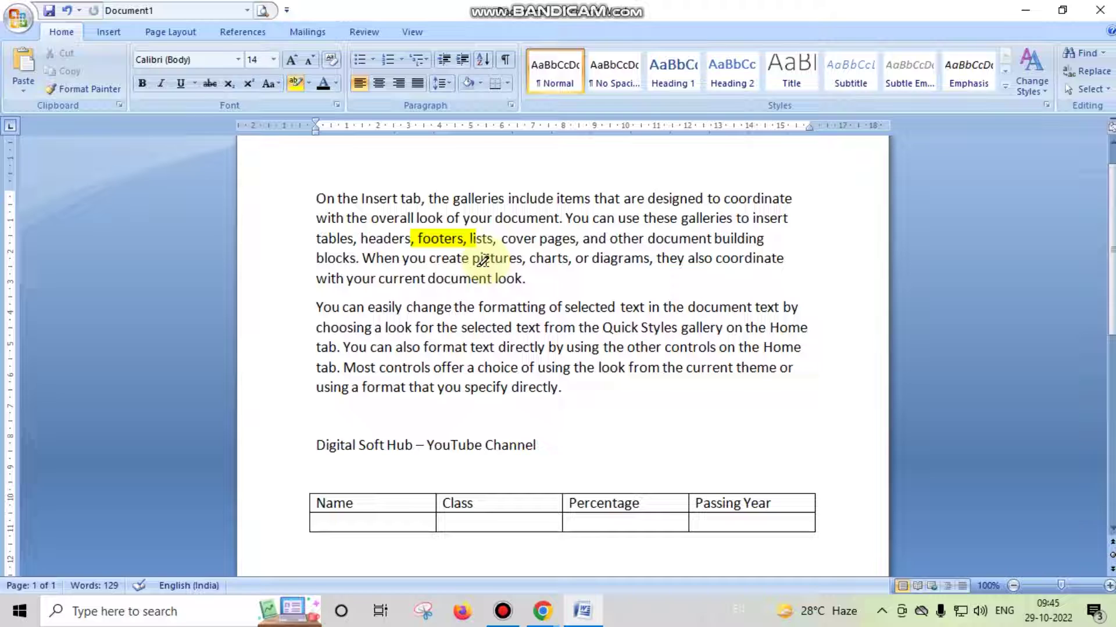
{"action": "left_click", "coordinate": [307, 90]}
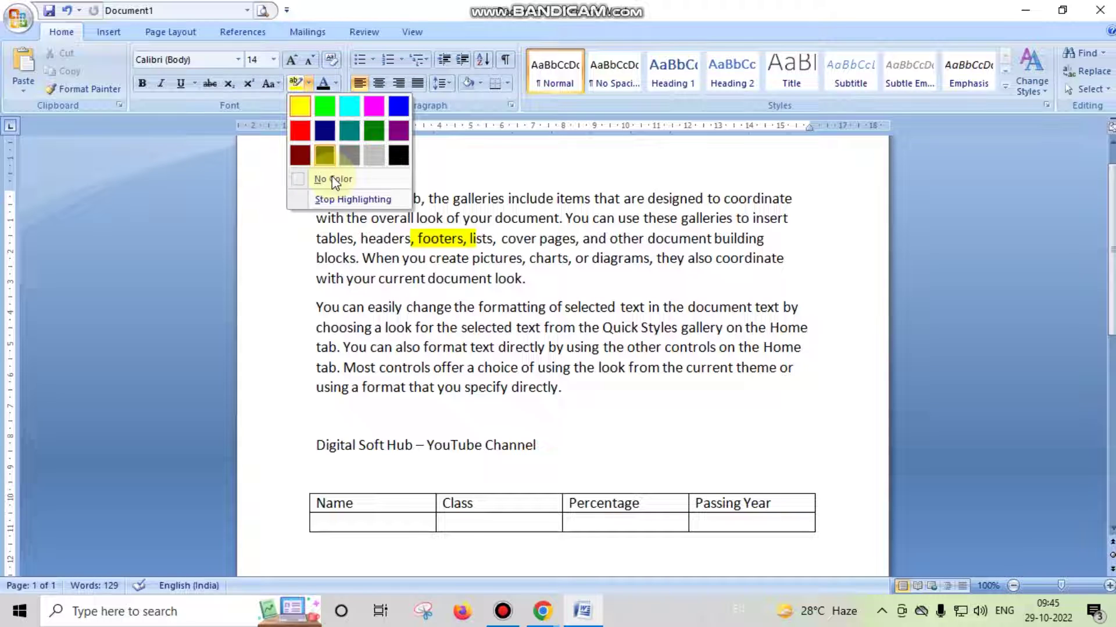
{"action": "left_click", "coordinate": [351, 199]}
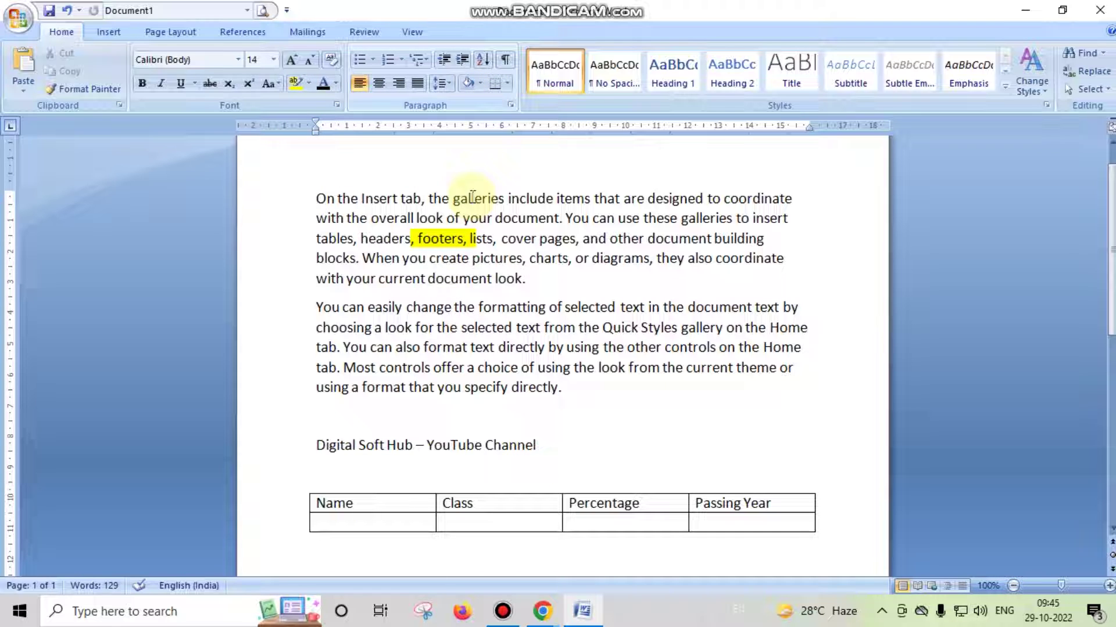
Step: Shade 'change the formatting' in the second paragraph with a dark gold theme colour
{"action": "left_click_drag", "start_coordinate": [406, 306], "coordinate": [549, 307]}
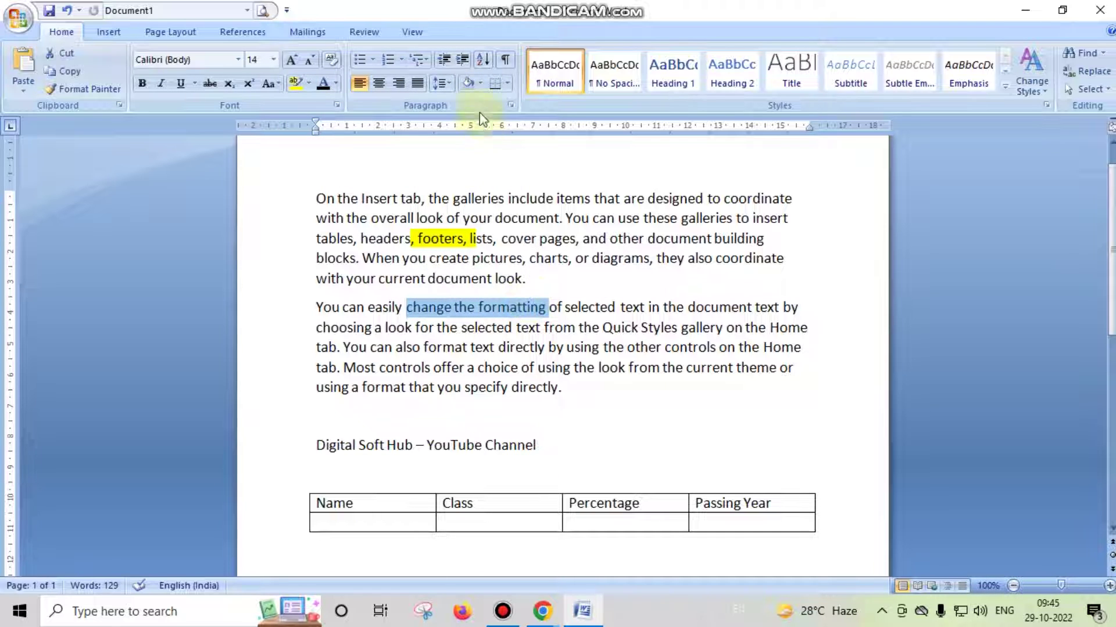
{"action": "left_click", "coordinate": [480, 84]}
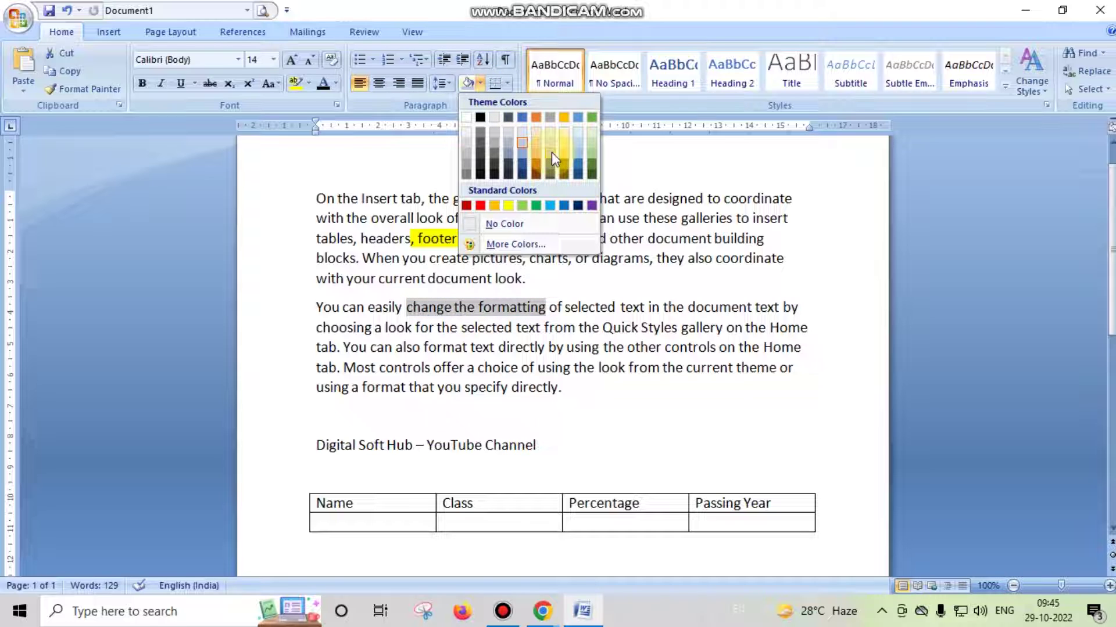
{"action": "left_click", "coordinate": [562, 163]}
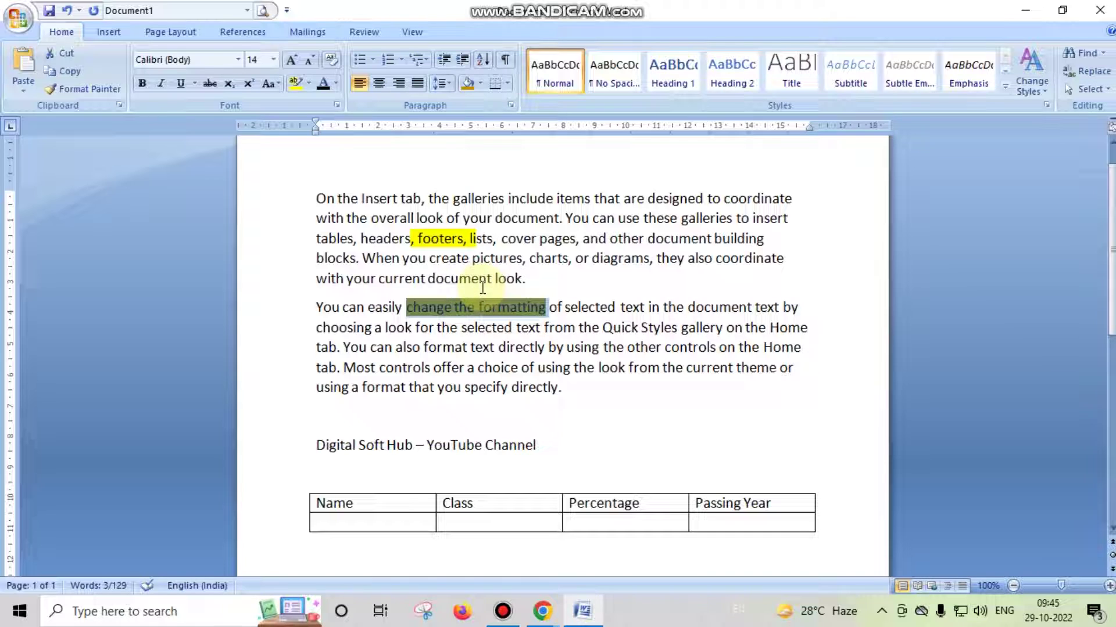
{"action": "left_click", "coordinate": [614, 218]}
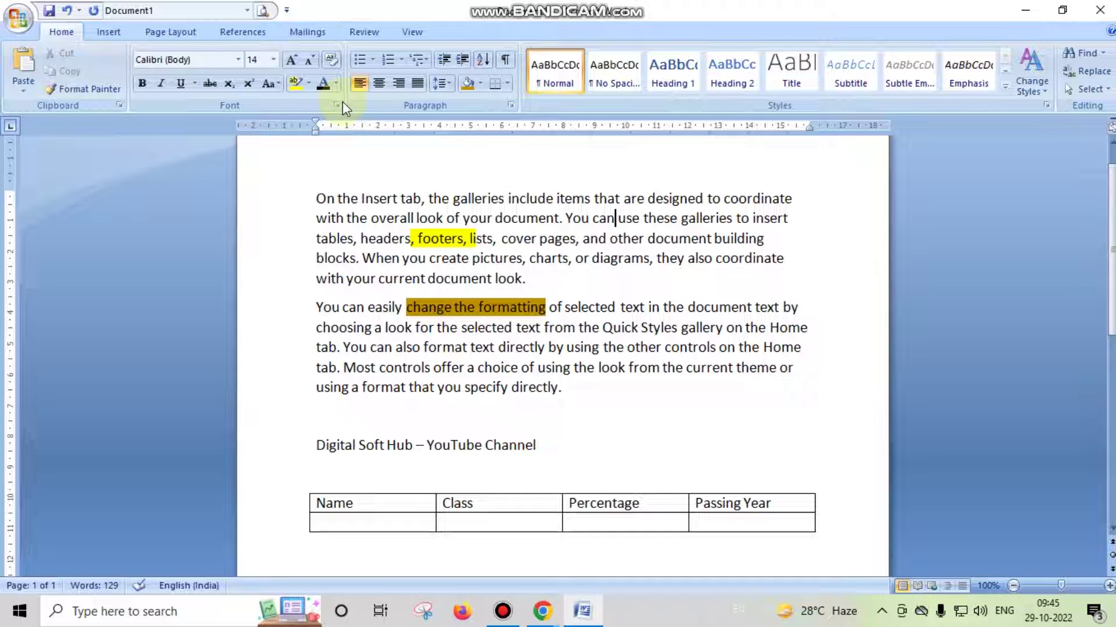
Step: Shade 'and other document' in the first paragraph black and deselect to view it
{"action": "left_click", "coordinate": [337, 84]}
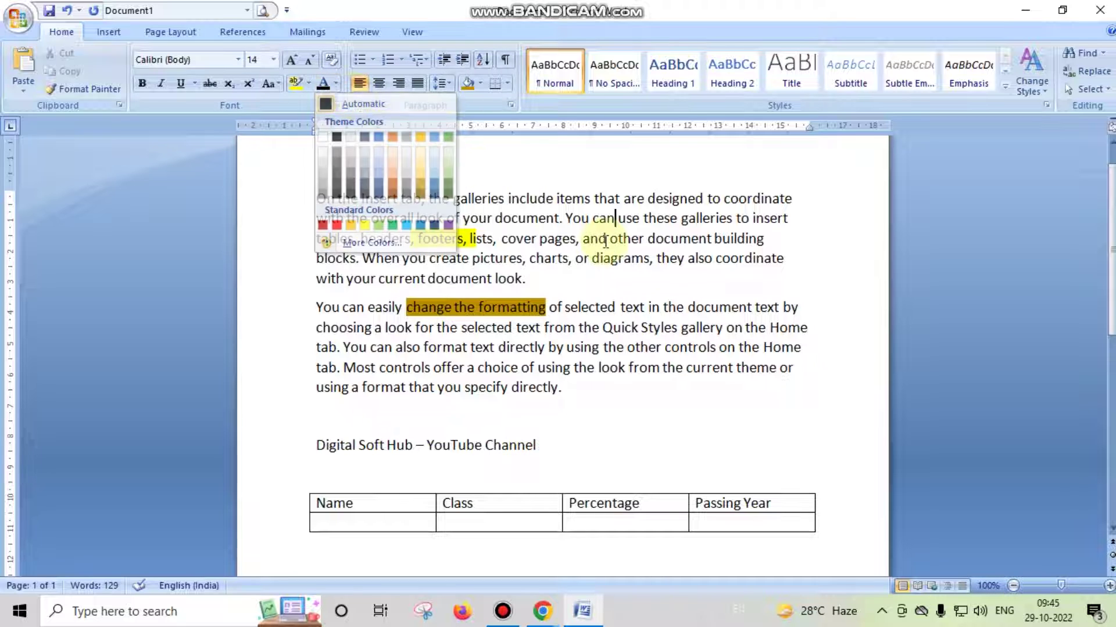
{"action": "left_click", "coordinate": [583, 239]}
{"action": "left_click_drag", "start_coordinate": [582, 239], "coordinate": [711, 238]}
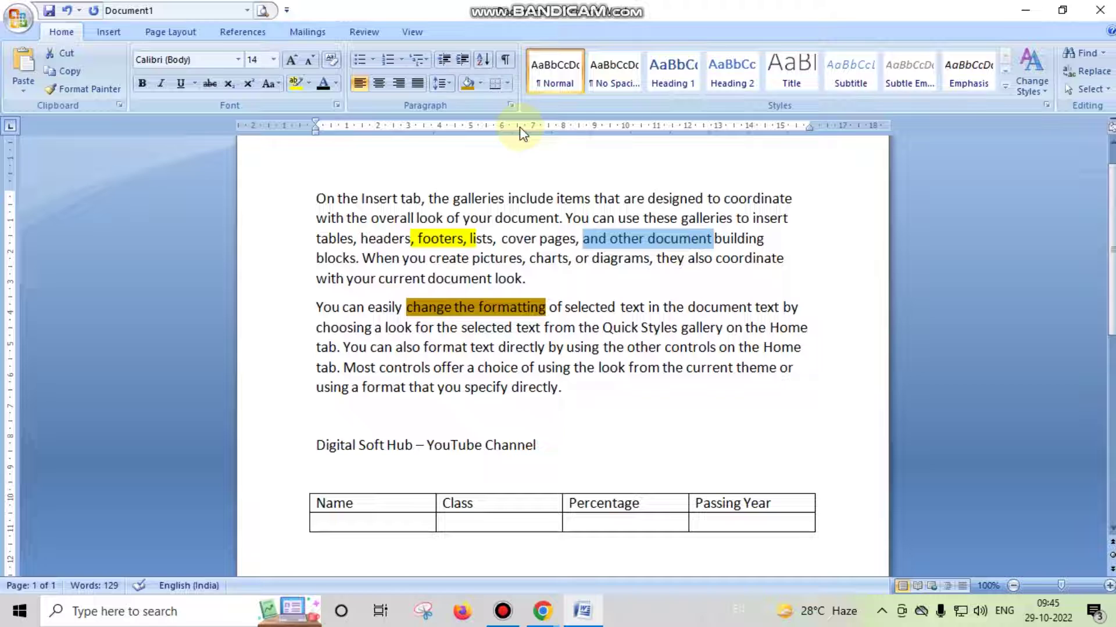
{"action": "left_click", "coordinate": [479, 83]}
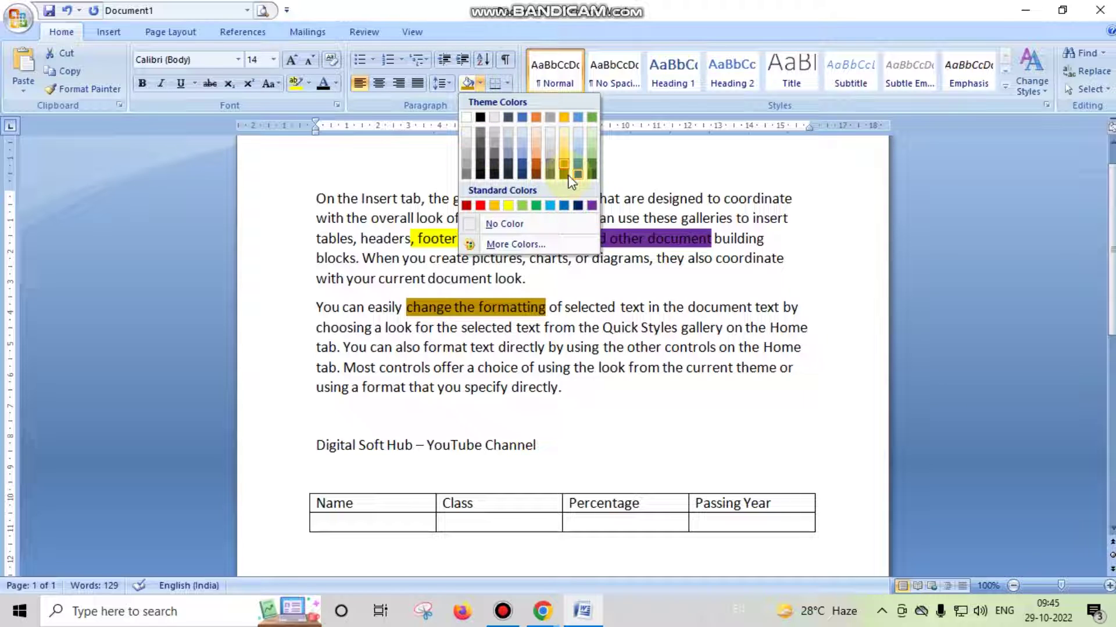
{"action": "left_click", "coordinate": [484, 115]}
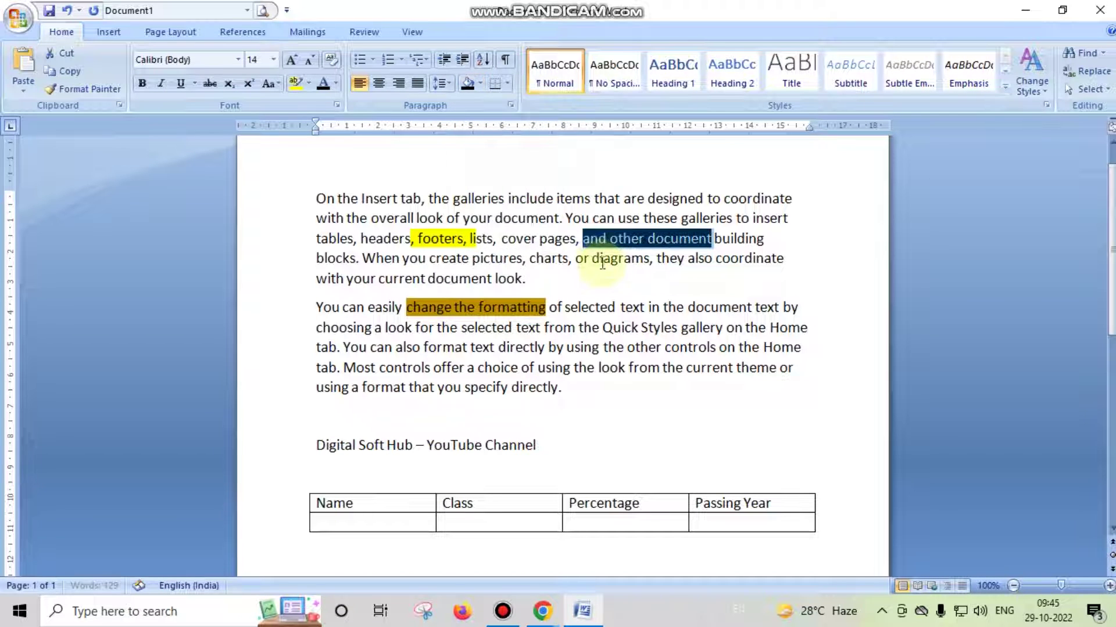
{"action": "key", "text": "Down"}
{"action": "key", "text": "Down"}
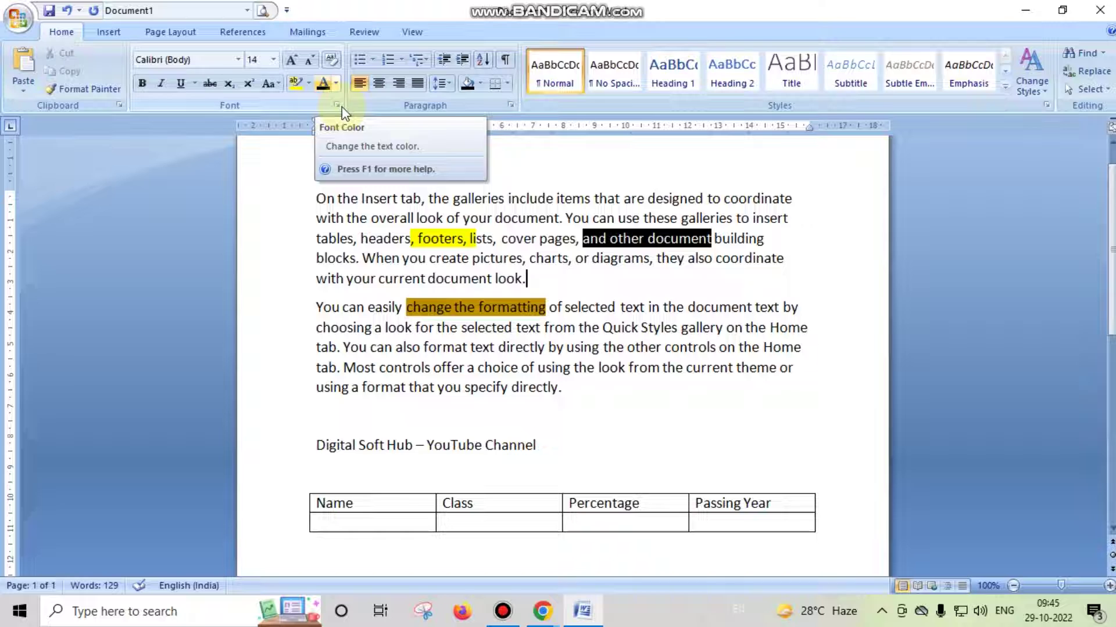
Step: Apply black highlighting to 'the Insert' in the first line
{"action": "left_click_drag", "start_coordinate": [342, 199], "coordinate": [398, 199]}
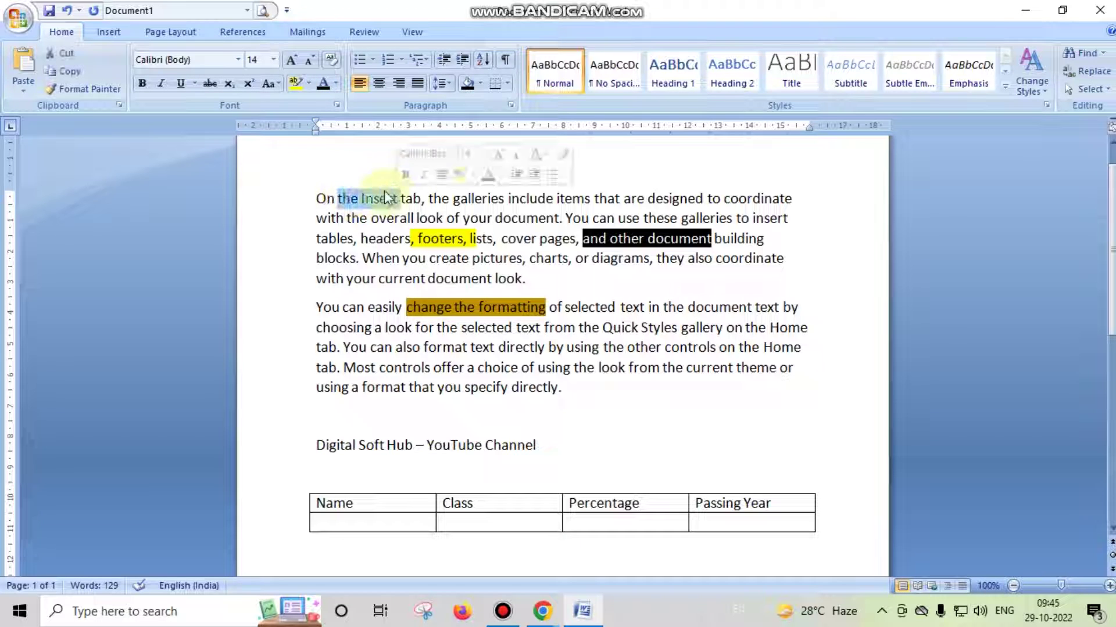
{"action": "left_click", "coordinate": [309, 83]}
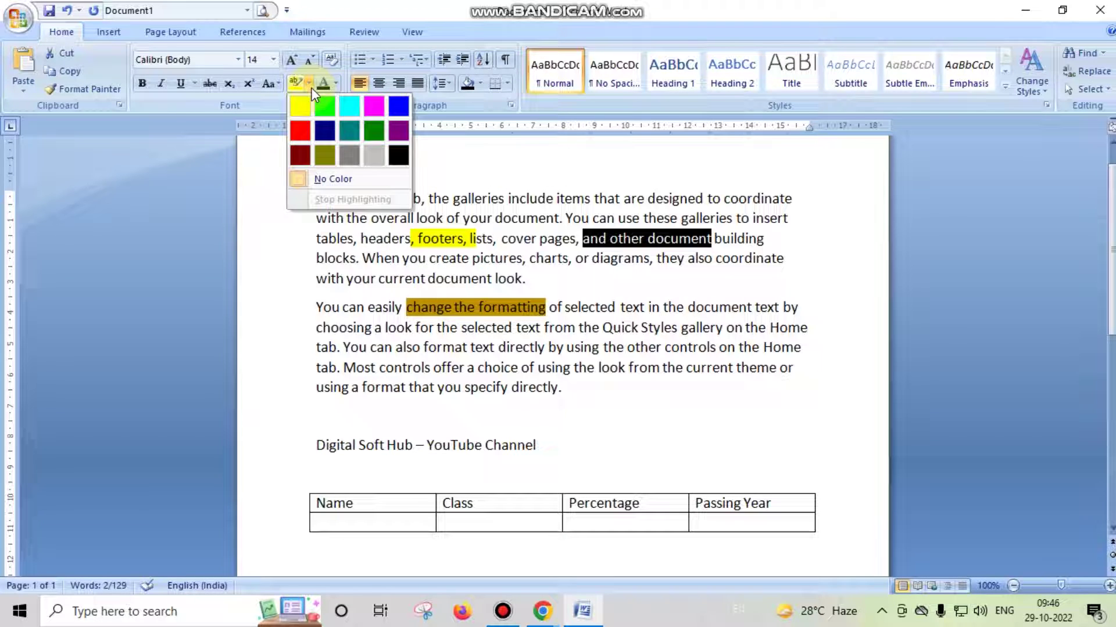
{"action": "left_click", "coordinate": [399, 154]}
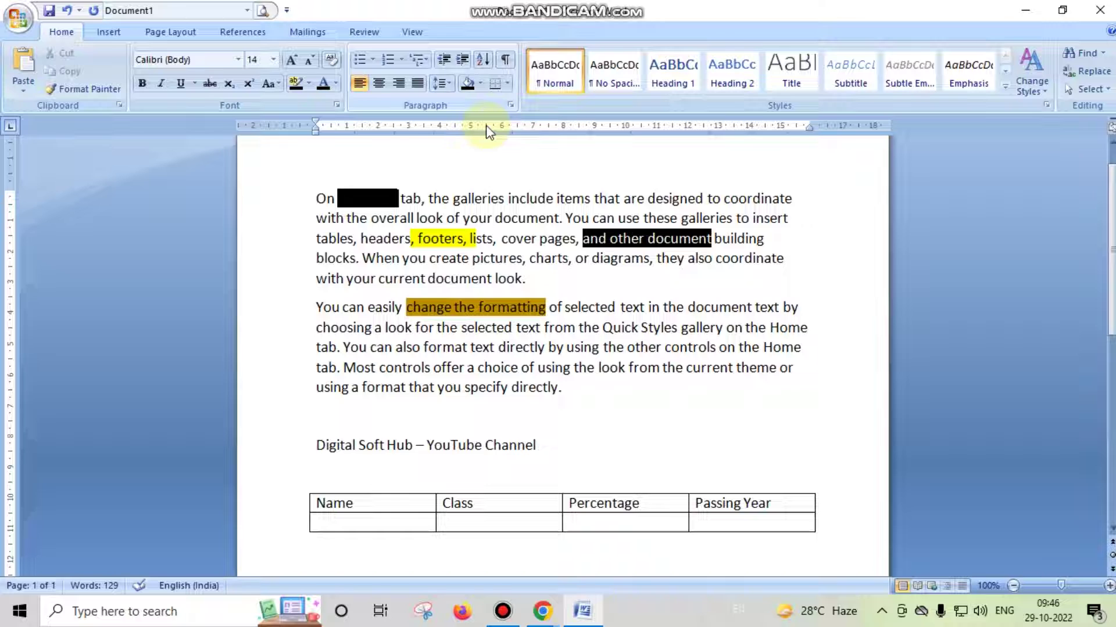
Step: Pick the yellow highlighter and mark 'Name' in the table's first header cell
{"action": "scroll", "coordinate": [599, 348], "scroll_direction": "down", "scroll_amount": 1}
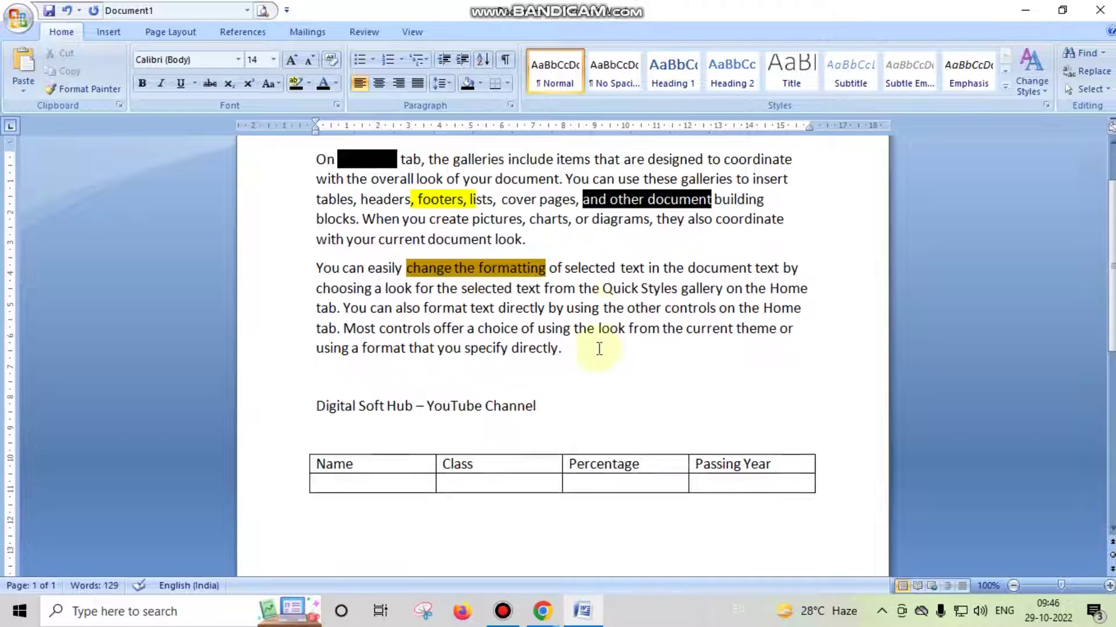
{"action": "scroll", "coordinate": [428, 348], "scroll_direction": "down", "scroll_amount": 3}
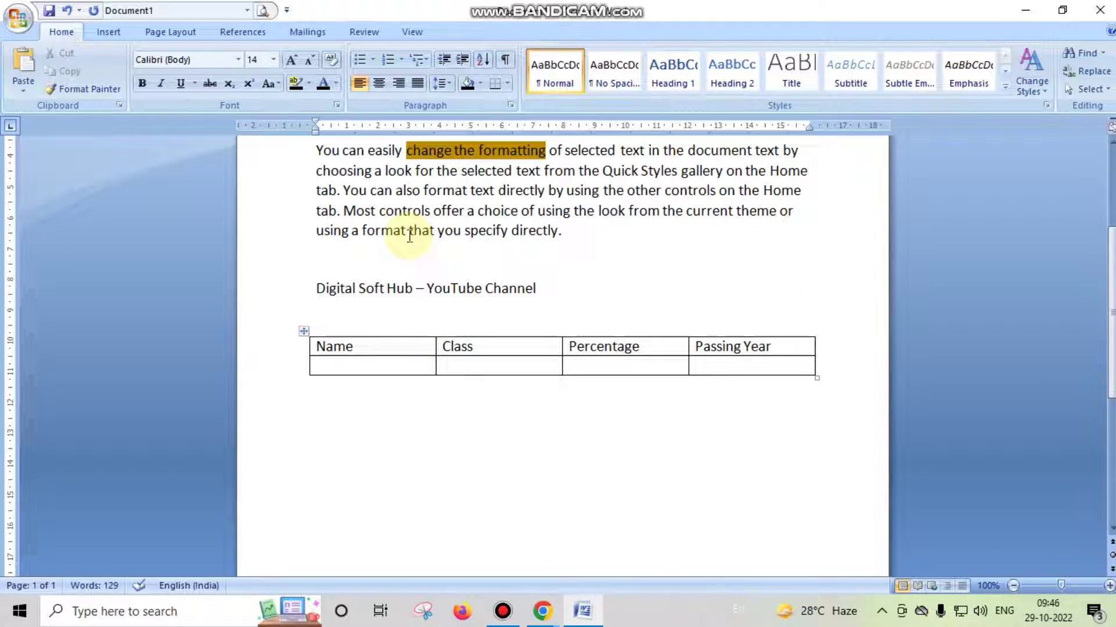
{"action": "left_click", "coordinate": [309, 85]}
{"action": "left_click", "coordinate": [302, 107]}
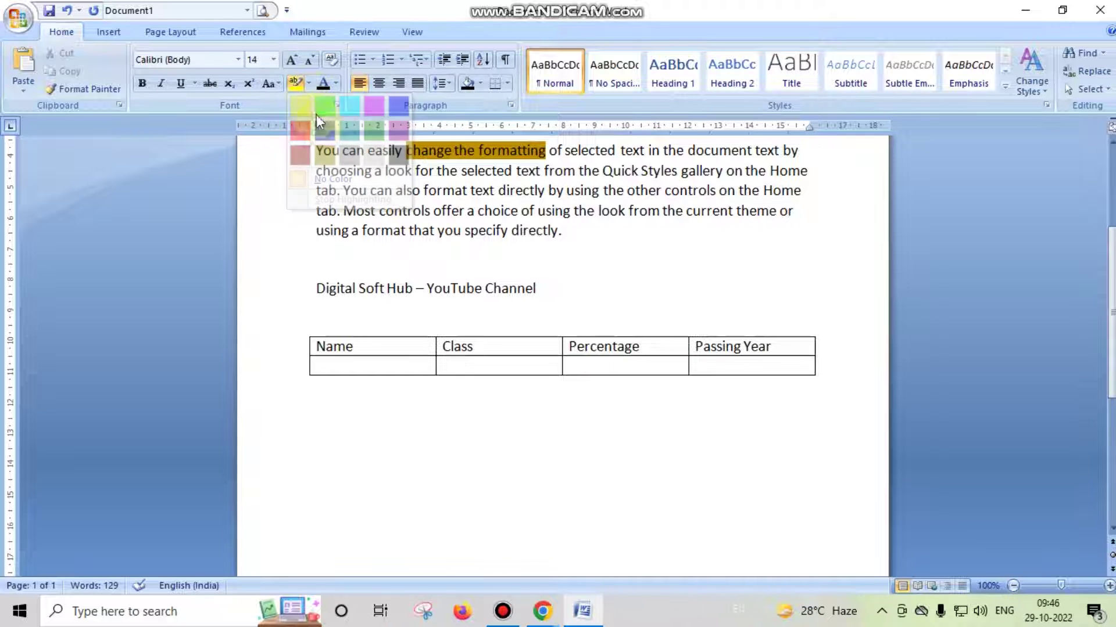
{"action": "left_click_drag", "start_coordinate": [351, 346], "coordinate": [317, 345]}
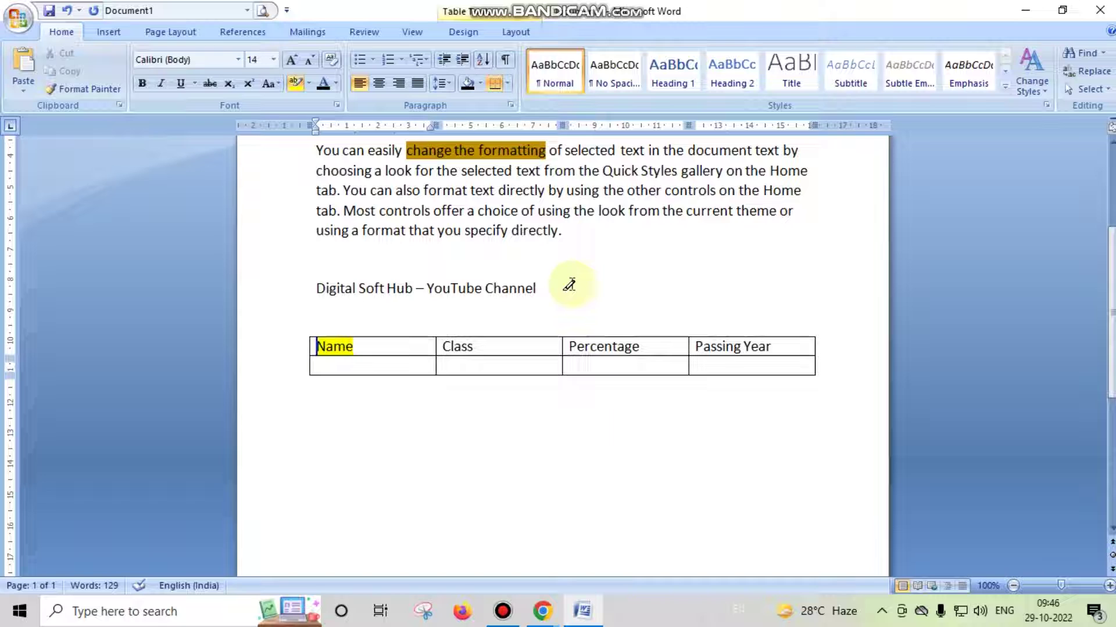
Step: Give the table's 'Class' header cell a dark blue theme-colour shading
{"action": "left_click", "coordinate": [480, 84]}
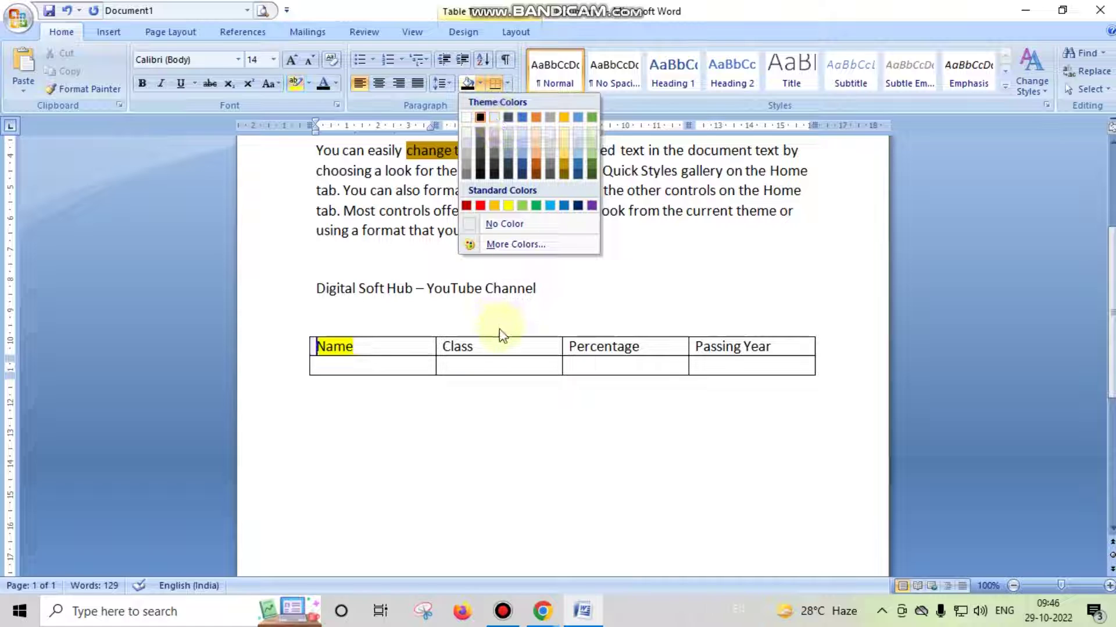
{"action": "left_click", "coordinate": [488, 345]}
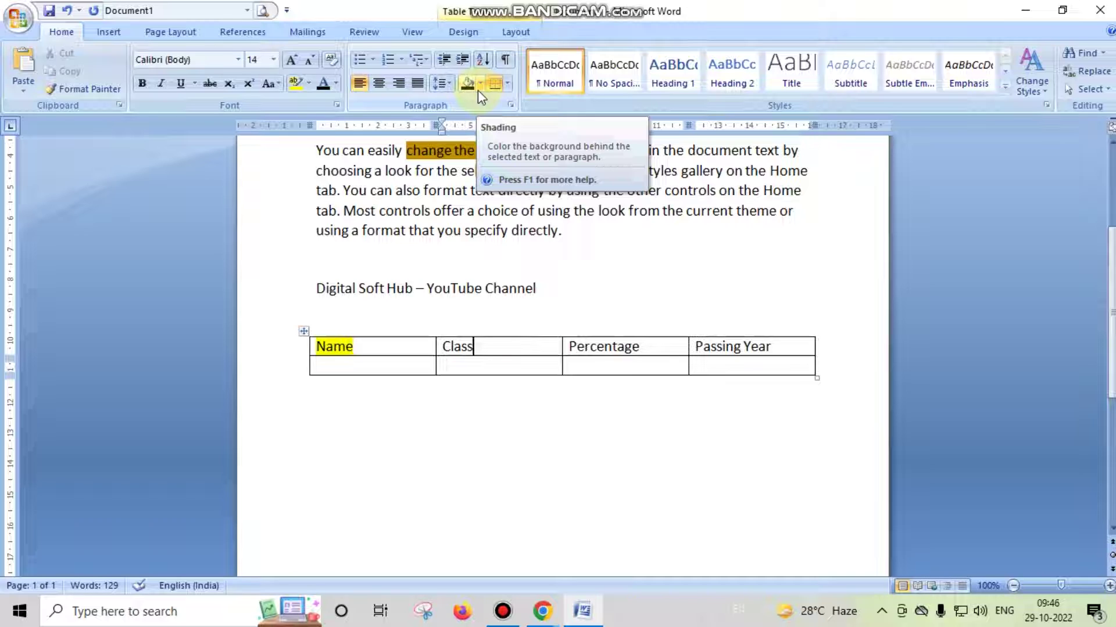
{"action": "left_click", "coordinate": [479, 87]}
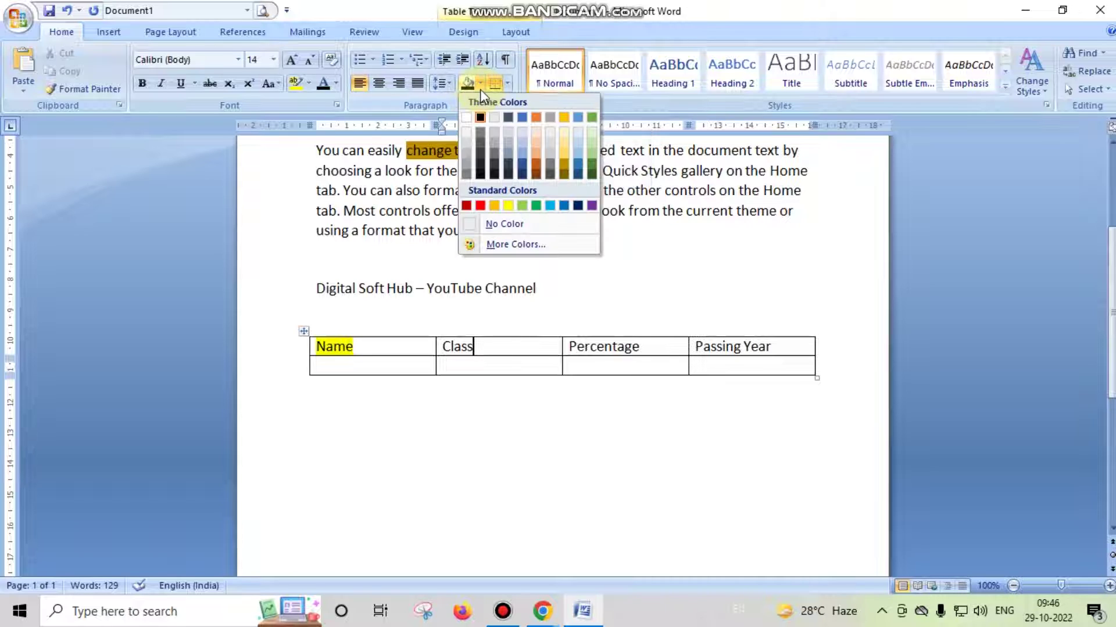
{"action": "left_click", "coordinate": [522, 170]}
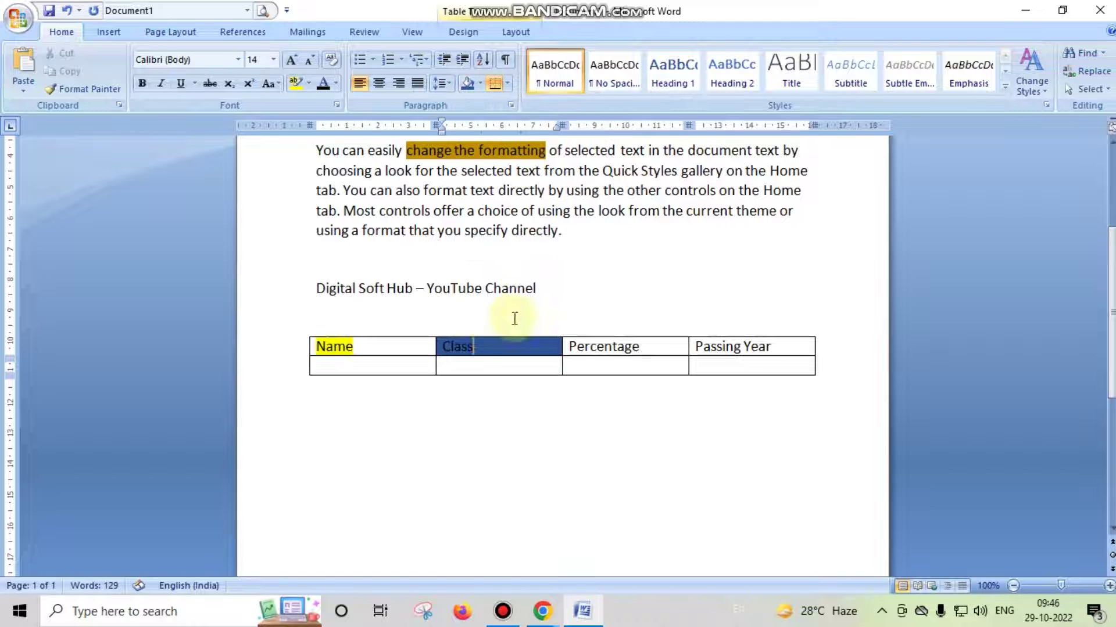
Step: Place the cursor in the 'You can easily' paragraph and show its Shading colour choices
{"action": "scroll", "coordinate": [473, 252], "scroll_direction": "up", "scroll_amount": 1}
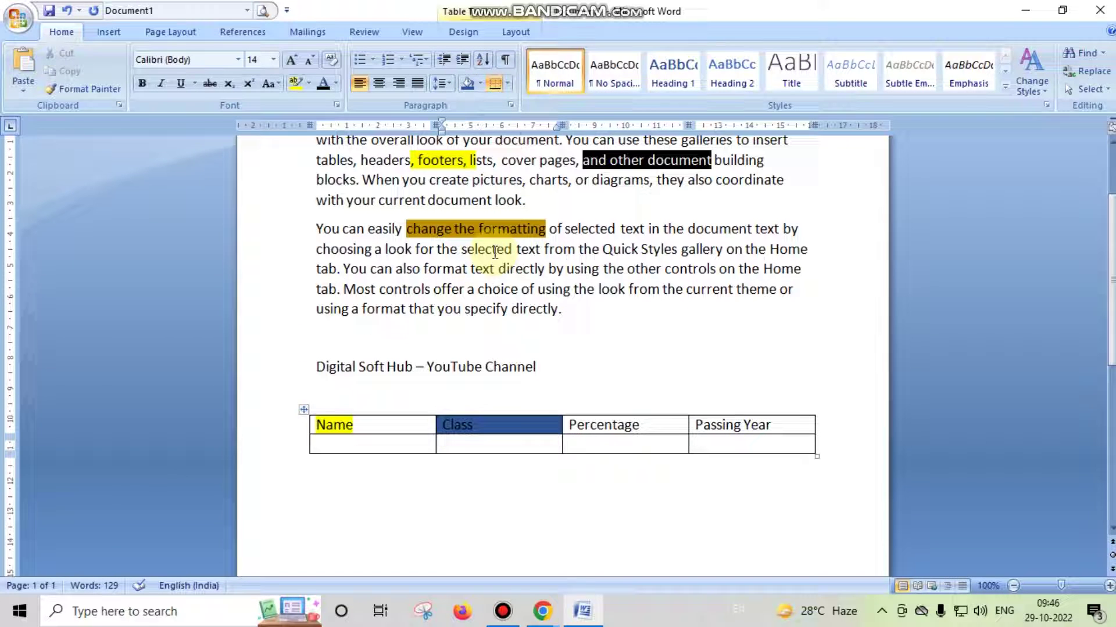
{"action": "left_click", "coordinate": [327, 250]}
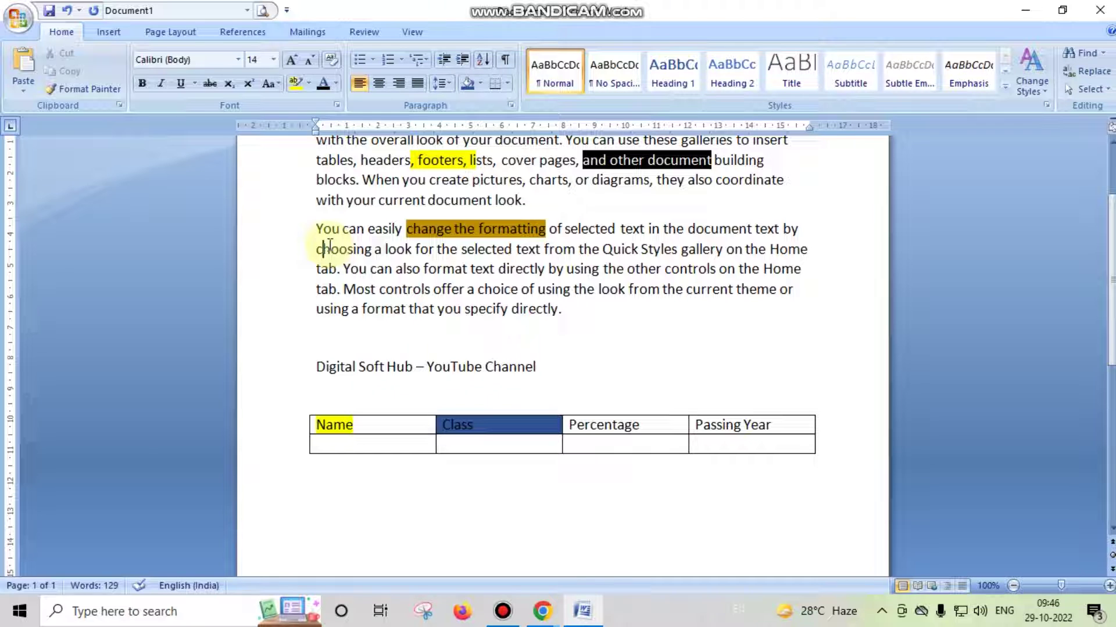
{"action": "double_click", "coordinate": [329, 246]}
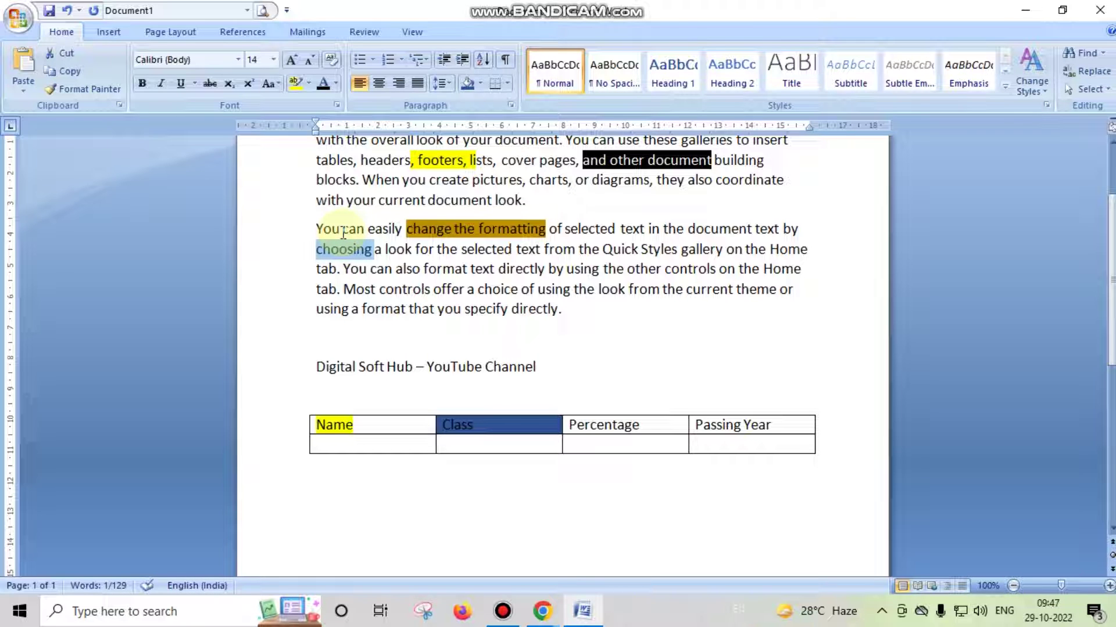
{"action": "left_click", "coordinate": [349, 249]}
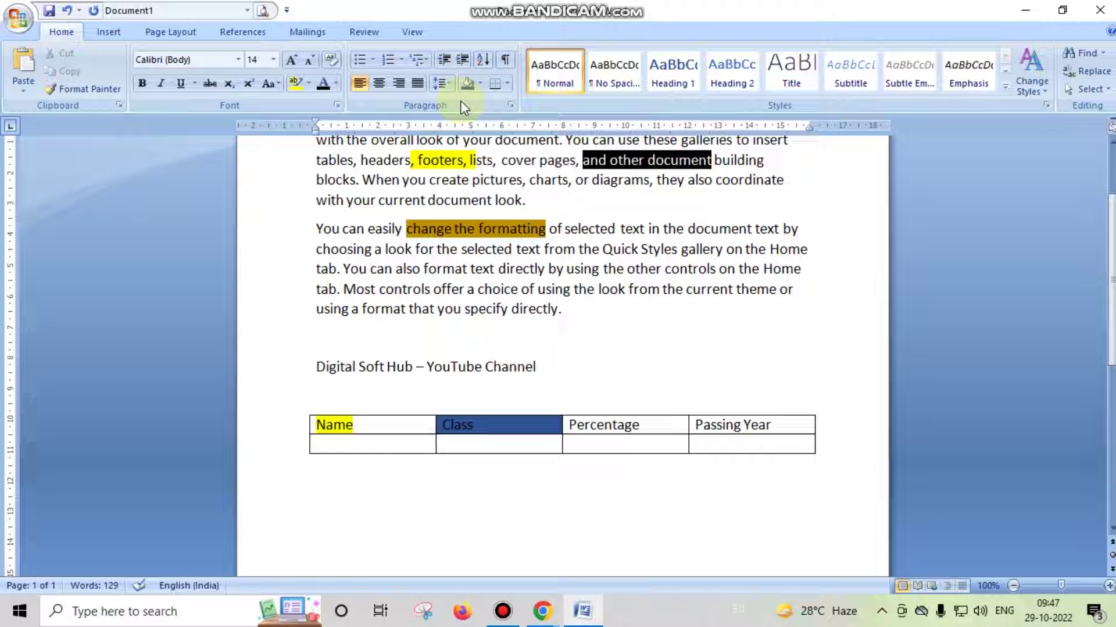
{"action": "left_click", "coordinate": [481, 83]}
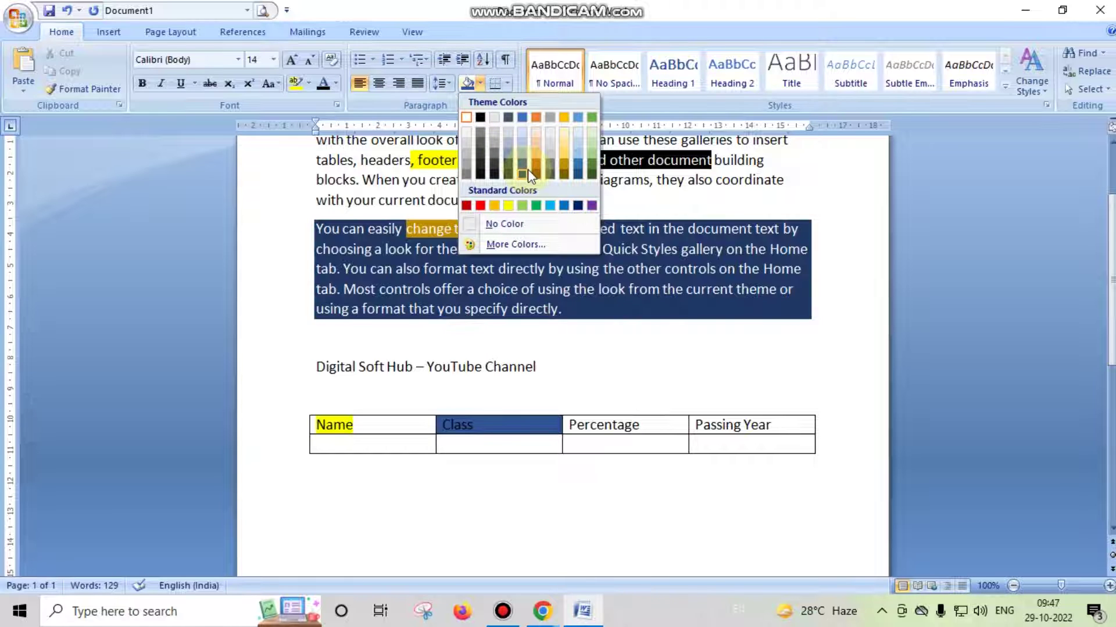